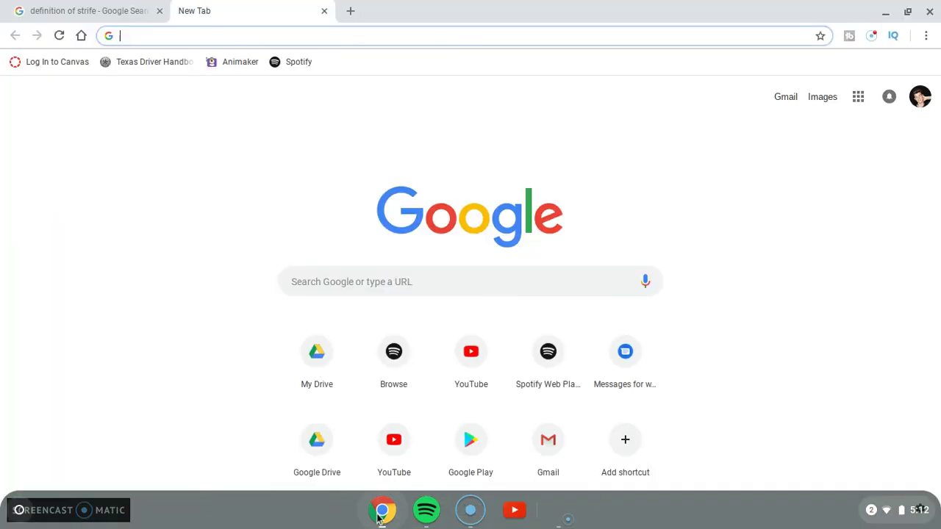
Close the strife search tab and load player.spotify.com in Chrome
left_click(159, 11)
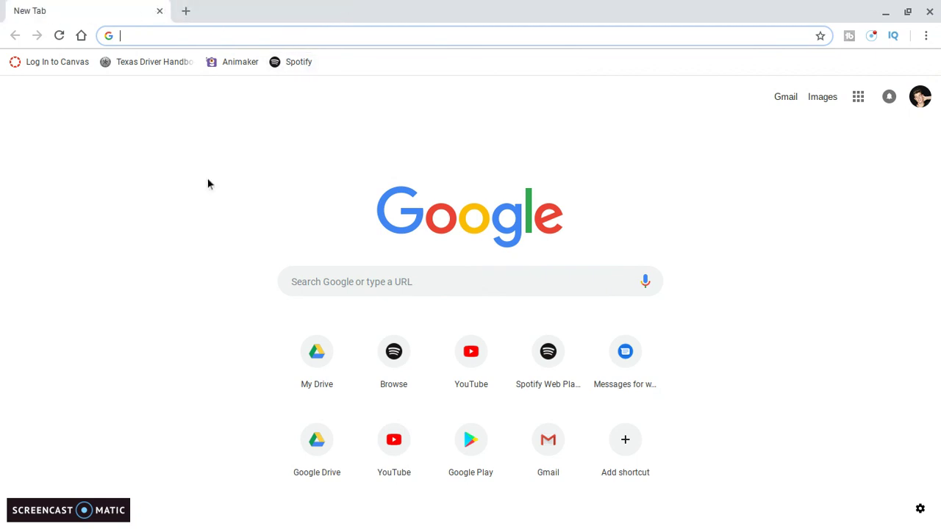
type("plat")
key("BackSpace")
type("yer")
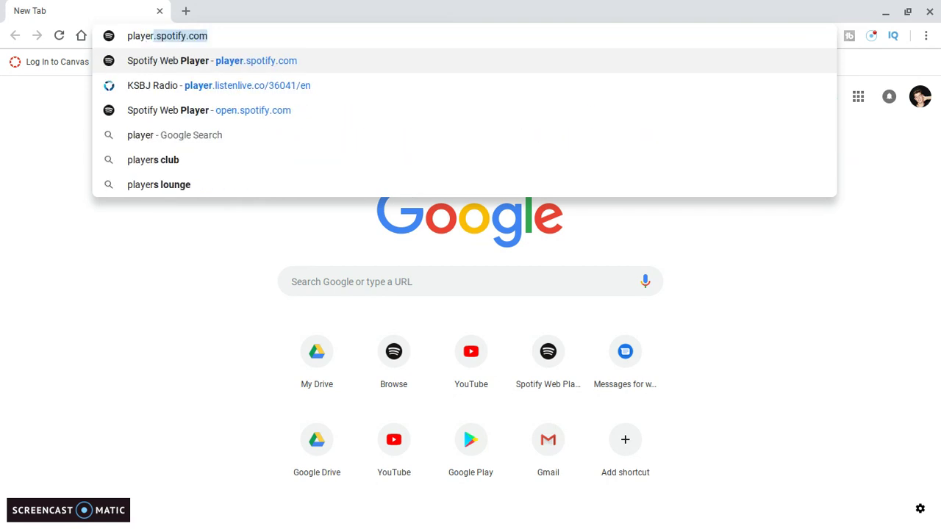
type(".")
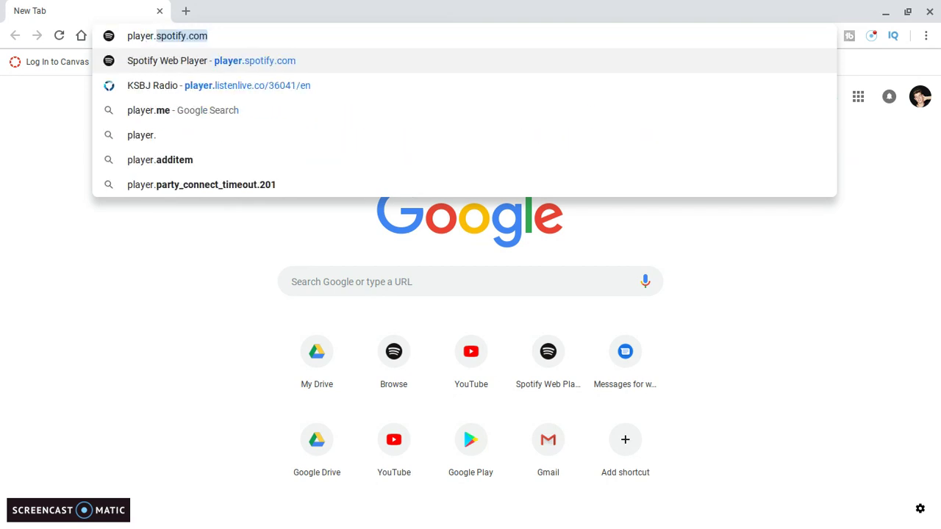
type("spotif")
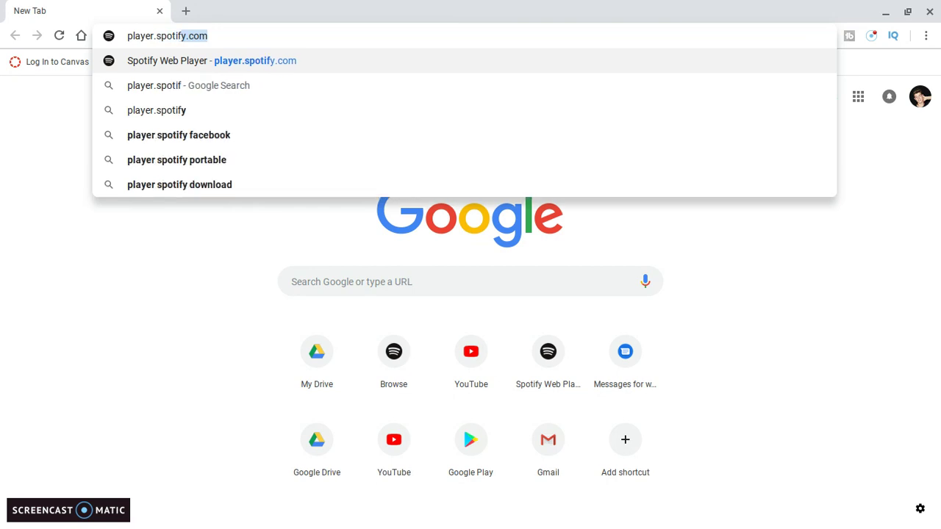
type("y.")
type("com")
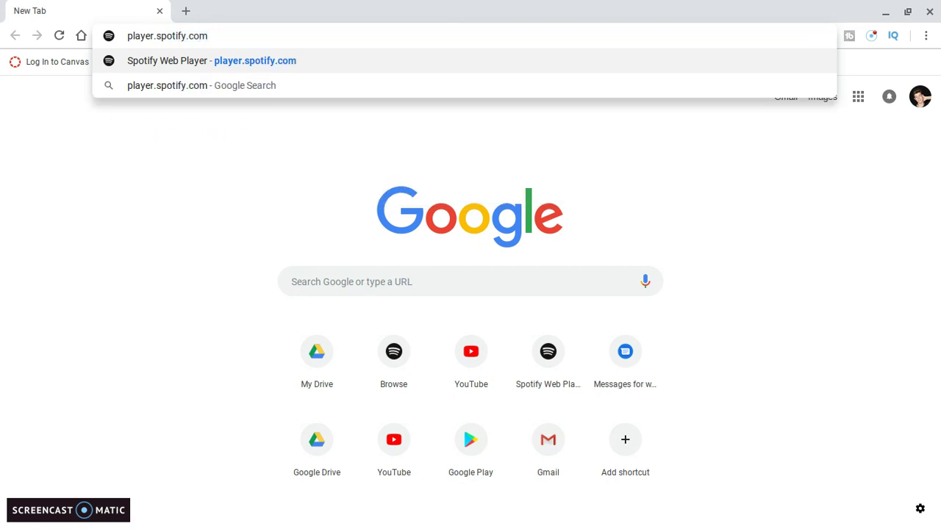
key("Return")
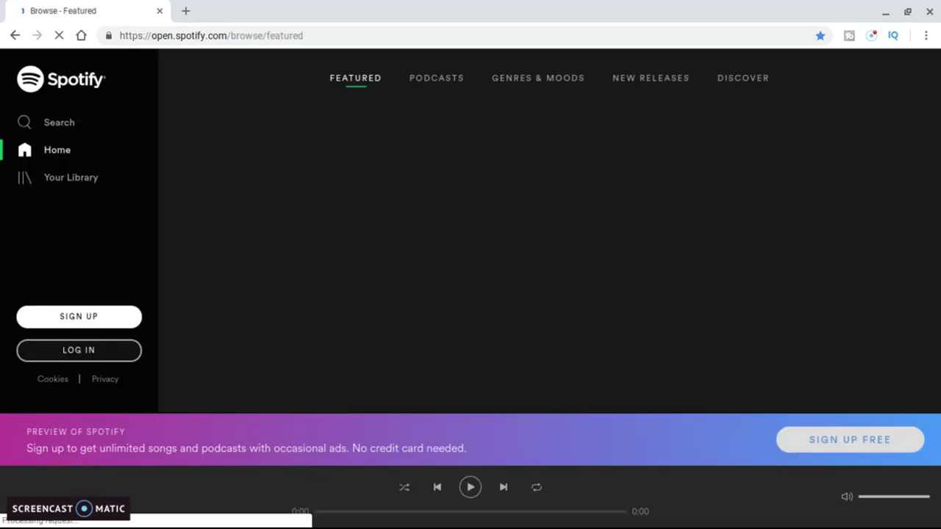
Go from the web player's LOG IN button to the accounts.spotify.com login page
left_click(87, 352)
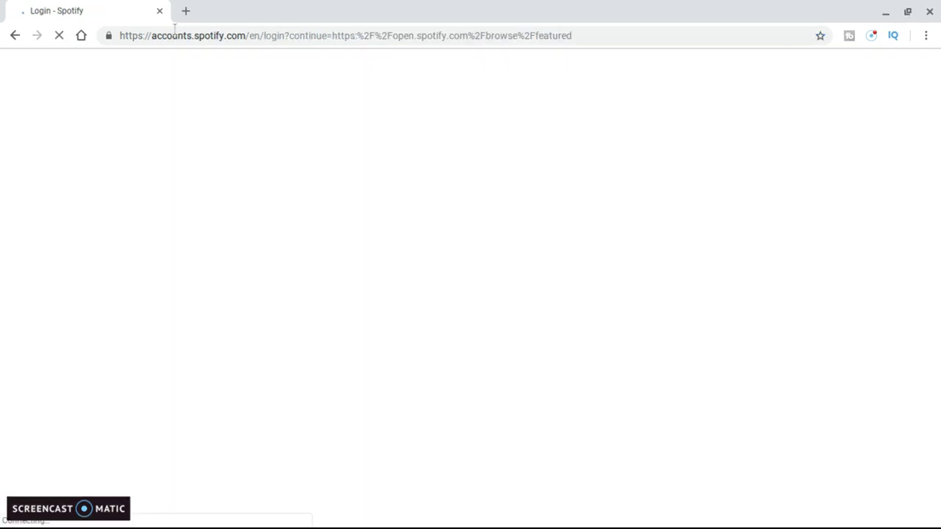
left_click(393, 198)
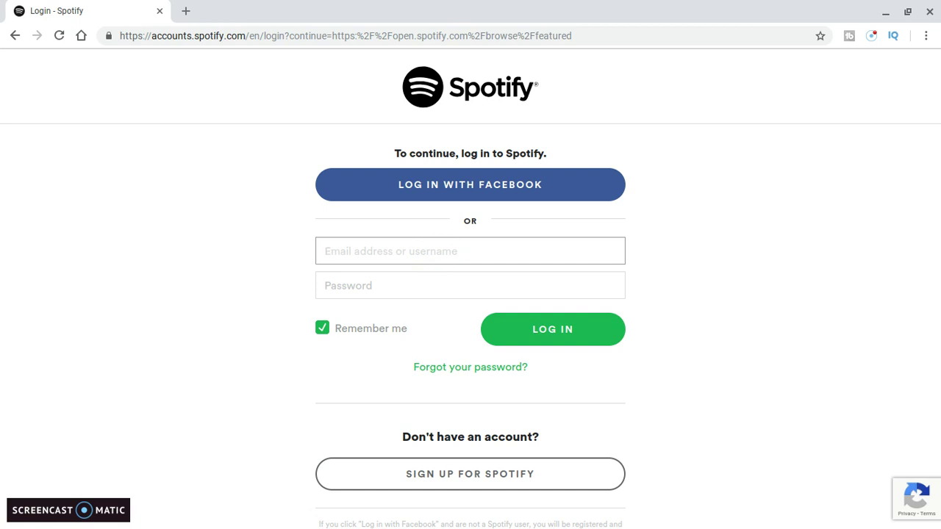
Enter the existing account's e-mail address in the username field
left_click(439, 253)
type("marioka")
key("BackSpace")
key("BackSpace")
key("BackSpace")
key("BackSpace")
key("BackSpace")
key("BackSpace")
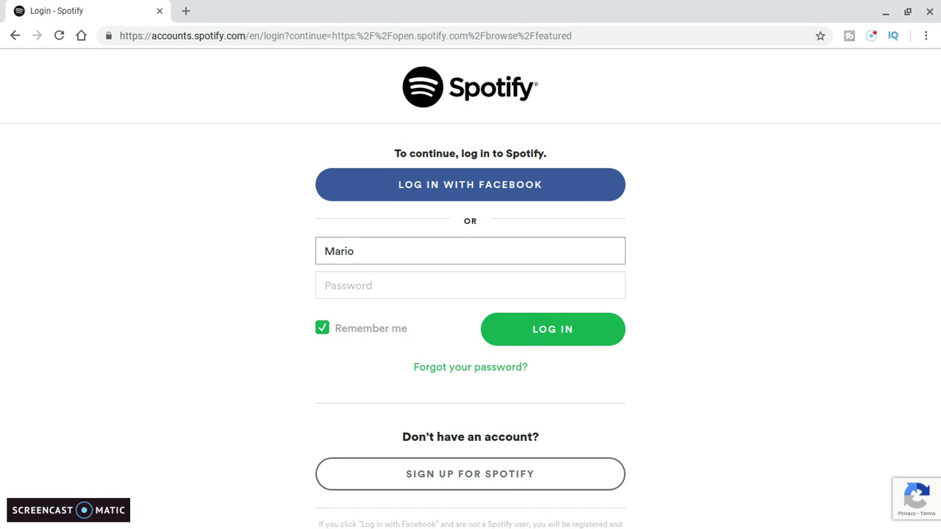
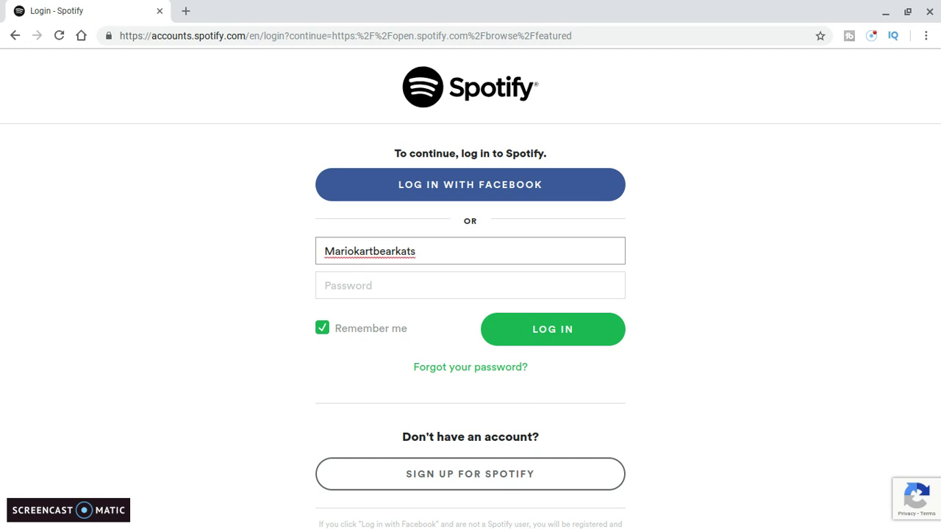
left_click(374, 294)
left_click(255, 280)
scroll(253, 275, "up", 5)
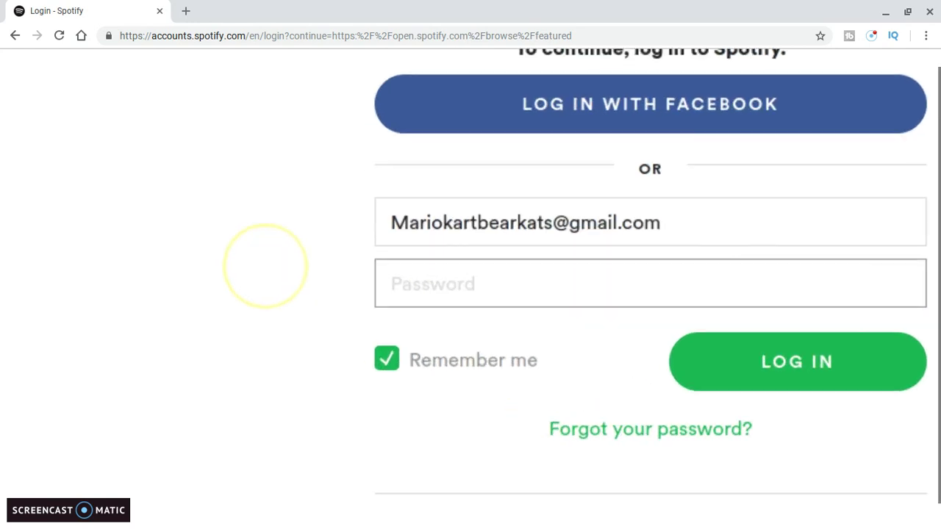
scroll(470, 294, "right", 5)
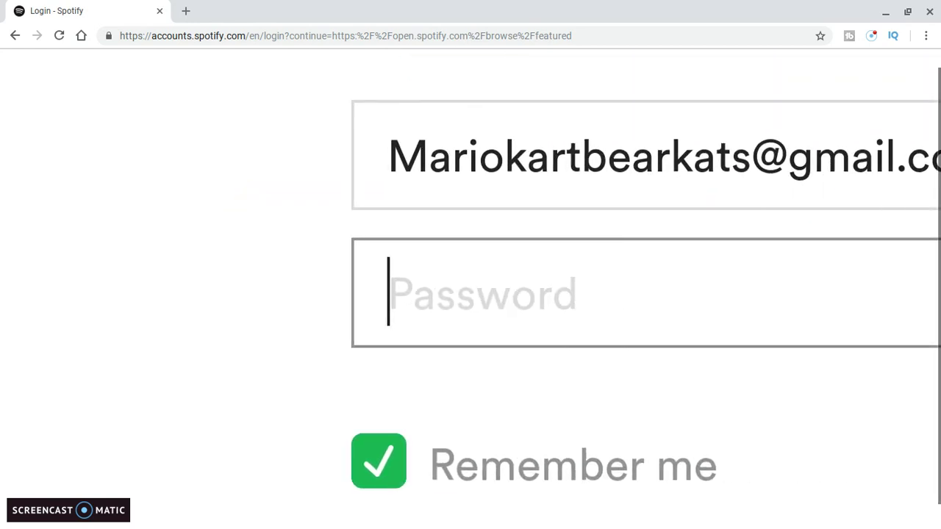
left_click(106, 405)
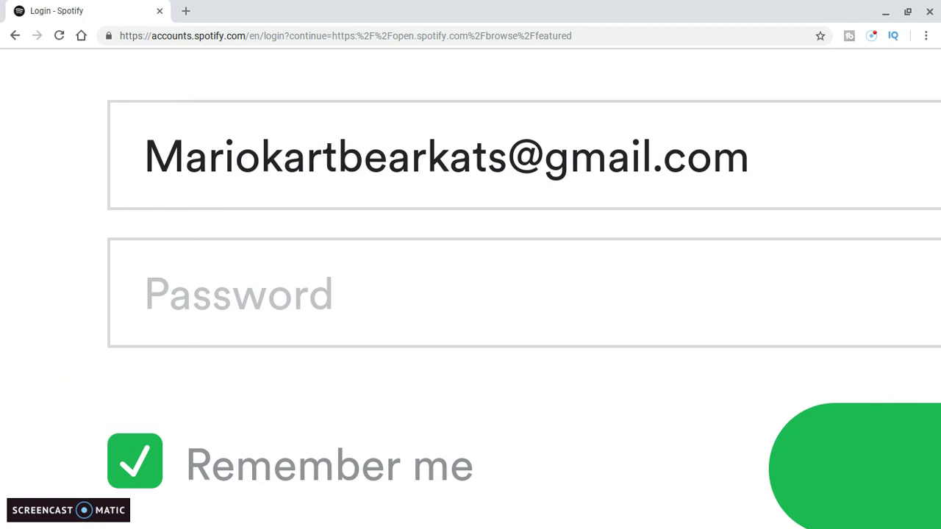
Type the account password and keep Remember me ticked
left_click(237, 298)
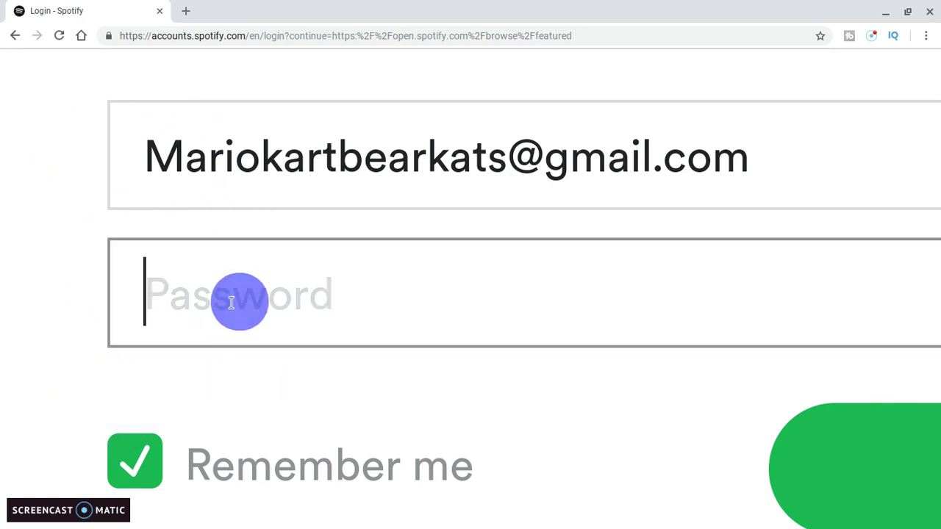
type("******")
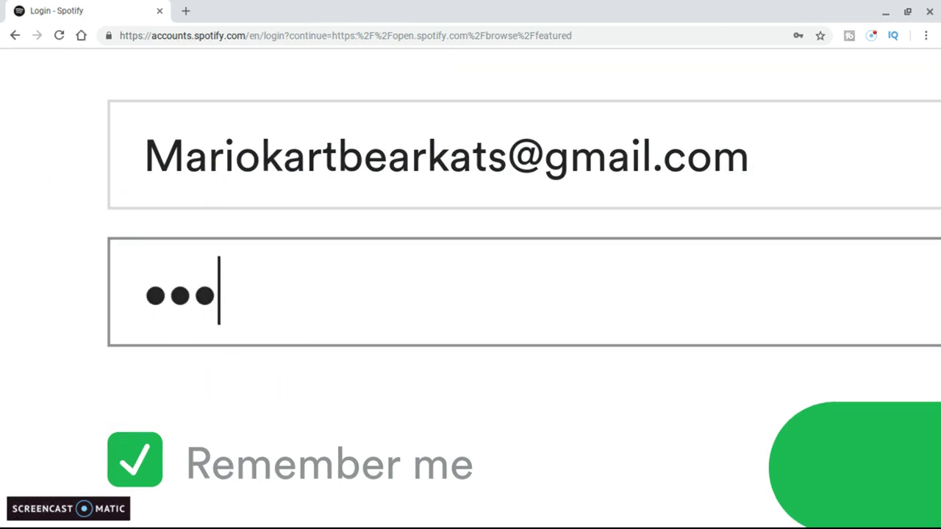
type("******")
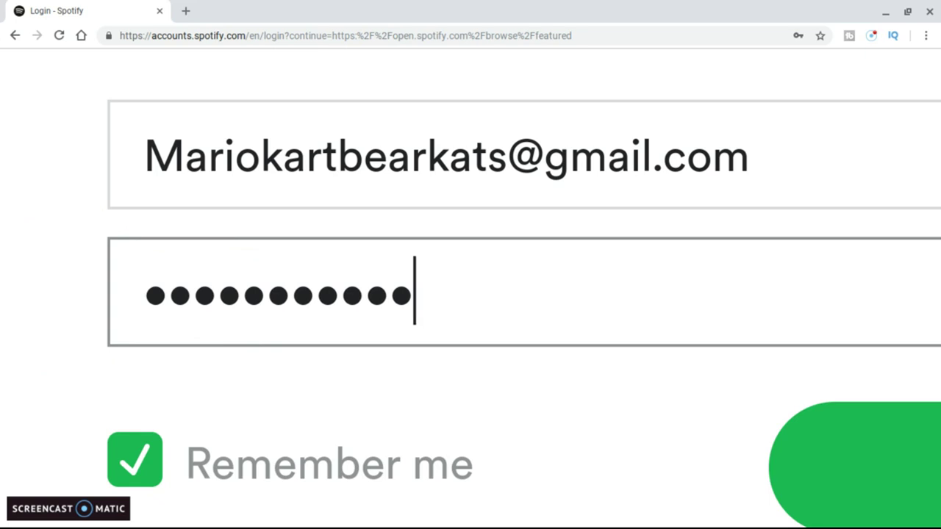
type("*")
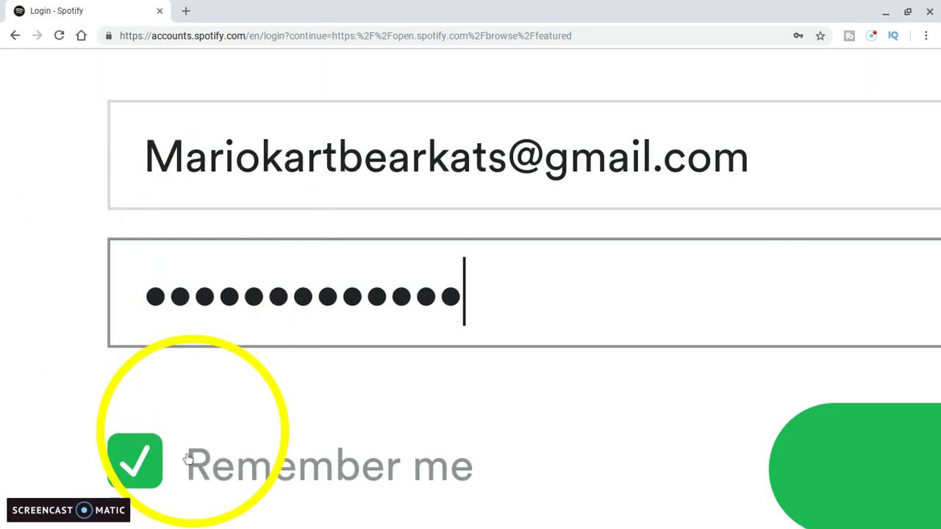
left_click(155, 482)
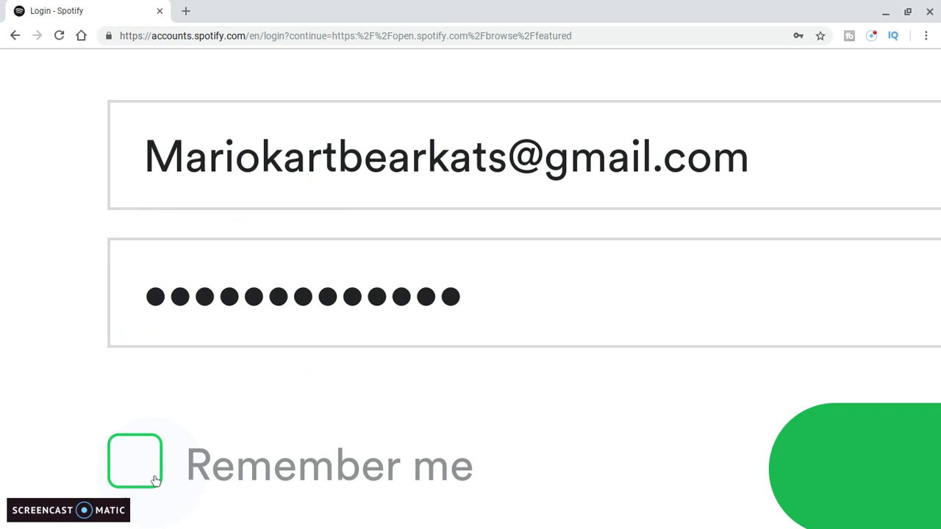
scroll(255, 382, "down", 3)
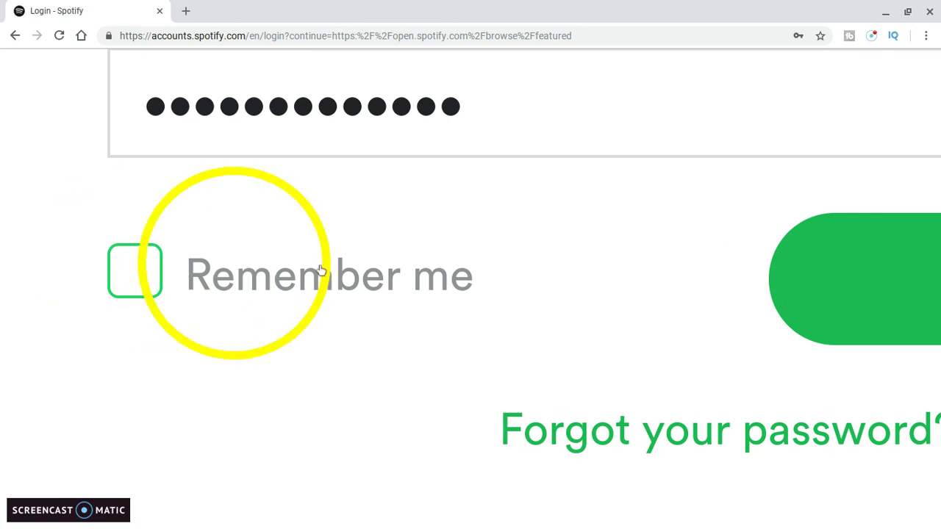
left_click(153, 266)
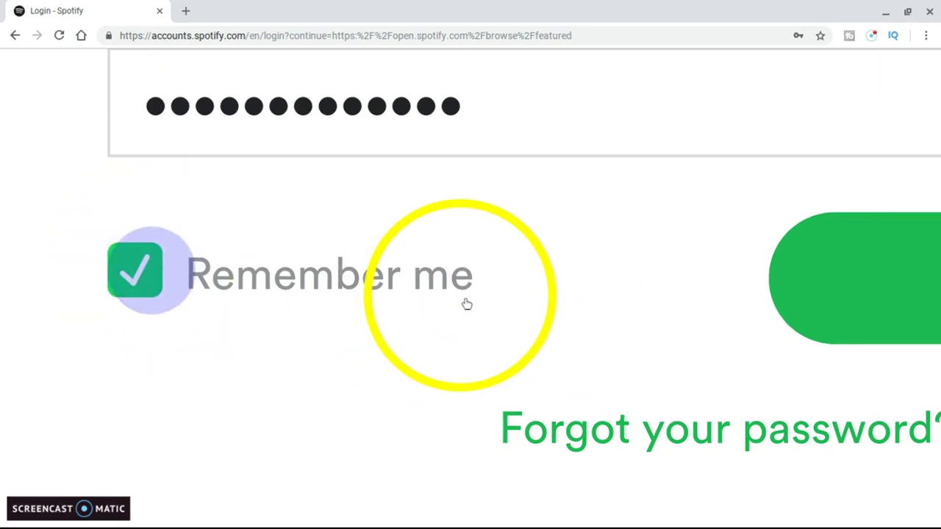
scroll(466, 305, "right", 3)
scroll(234, 294, "right", 3)
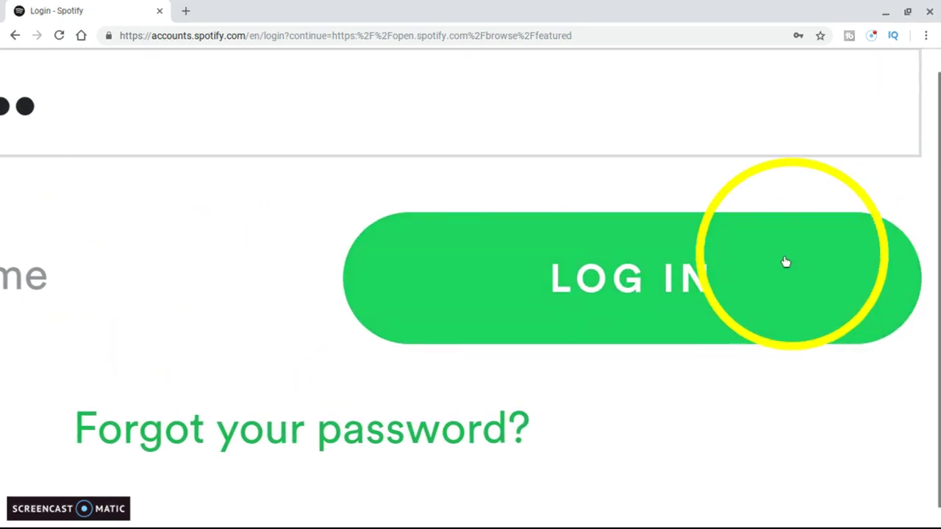
Sign in to the existing account, then log out from its account page
left_click(656, 295)
left_click(656, 295)
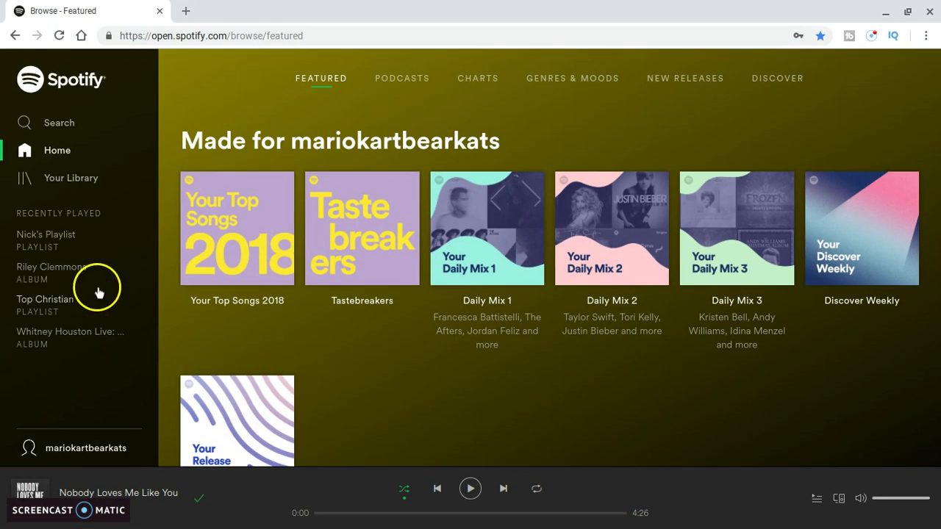
left_click(77, 450)
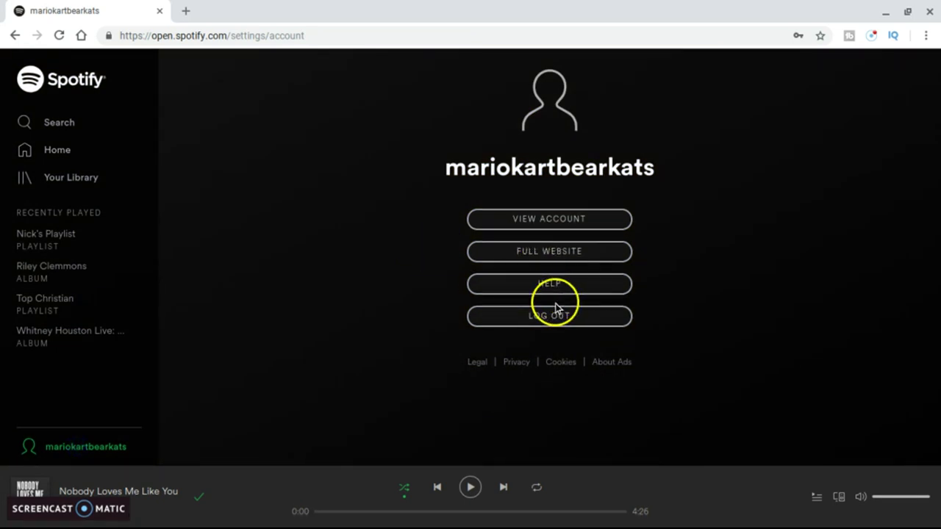
left_click(552, 318)
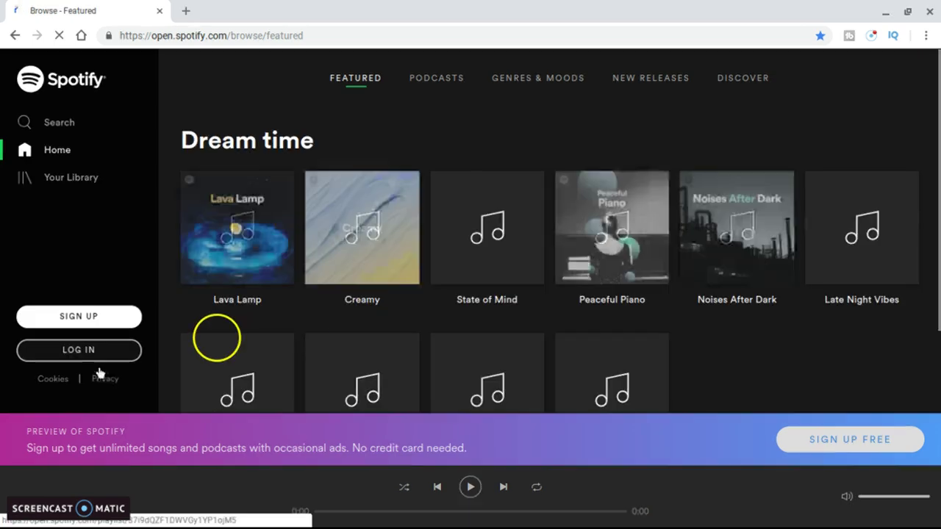
Open the sign-up form and enter the new e-mail address in the Email field
left_click(78, 322)
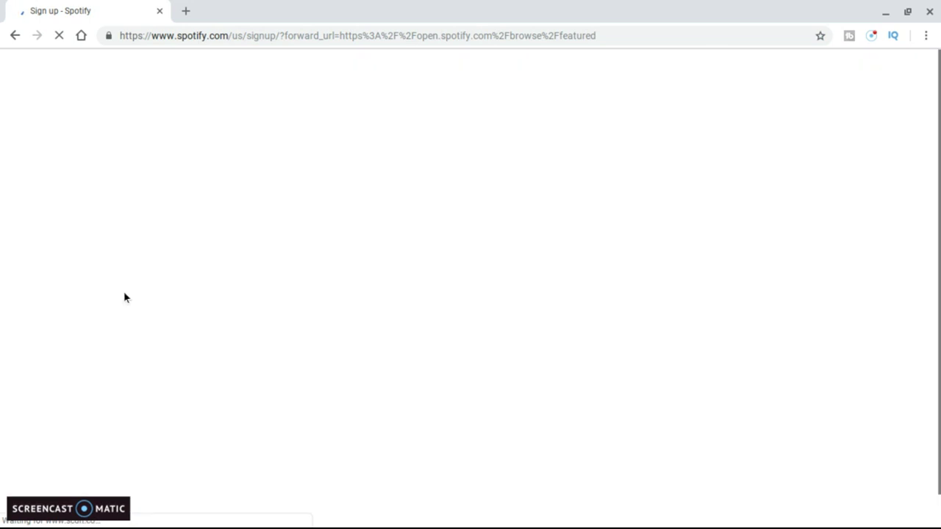
left_click(547, 364)
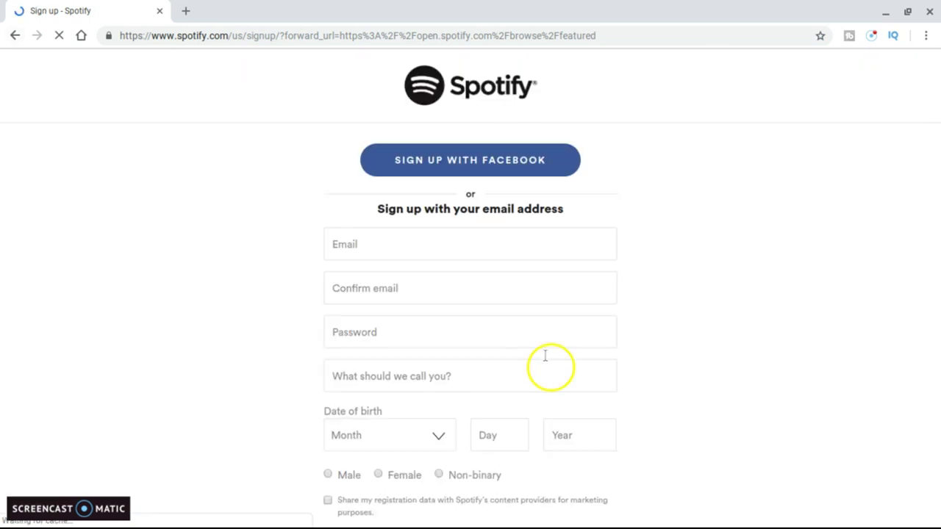
left_click(358, 250)
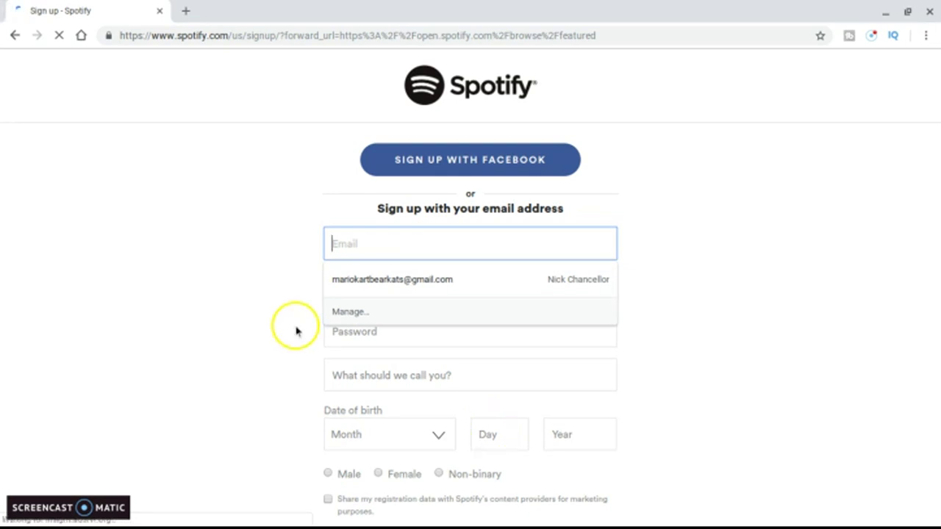
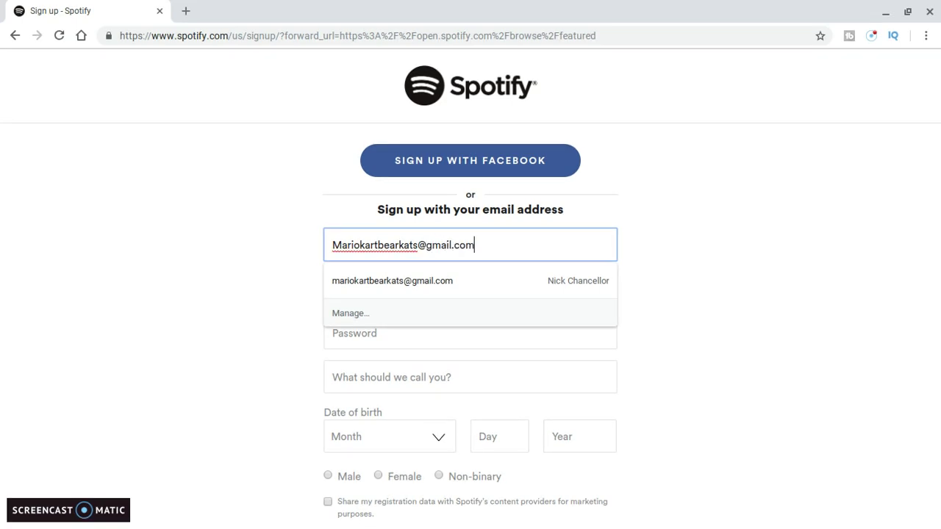
left_click(159, 314)
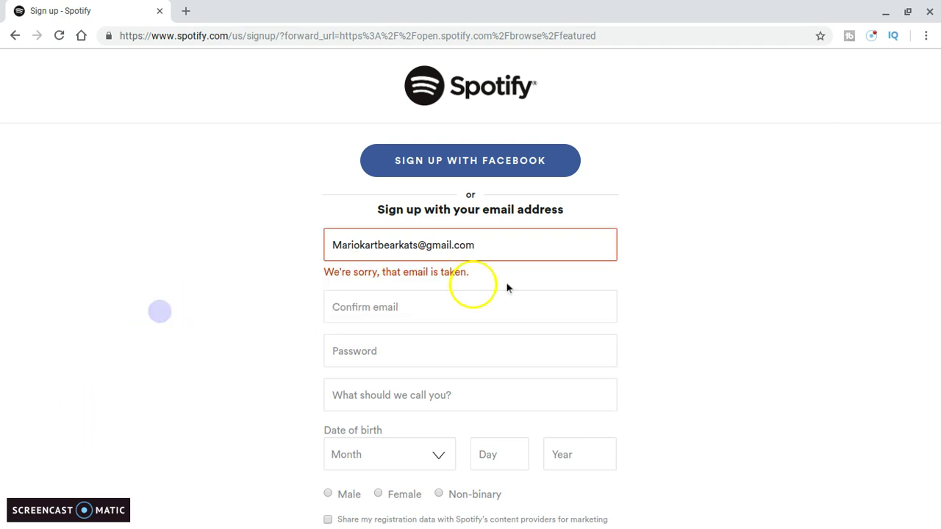
Retype the same e-mail address in the Confirm email field
left_click(433, 310)
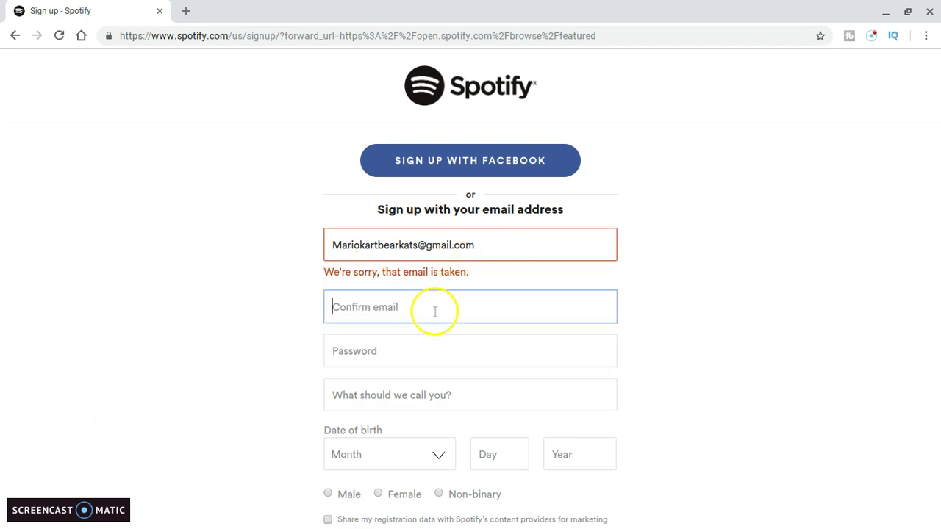
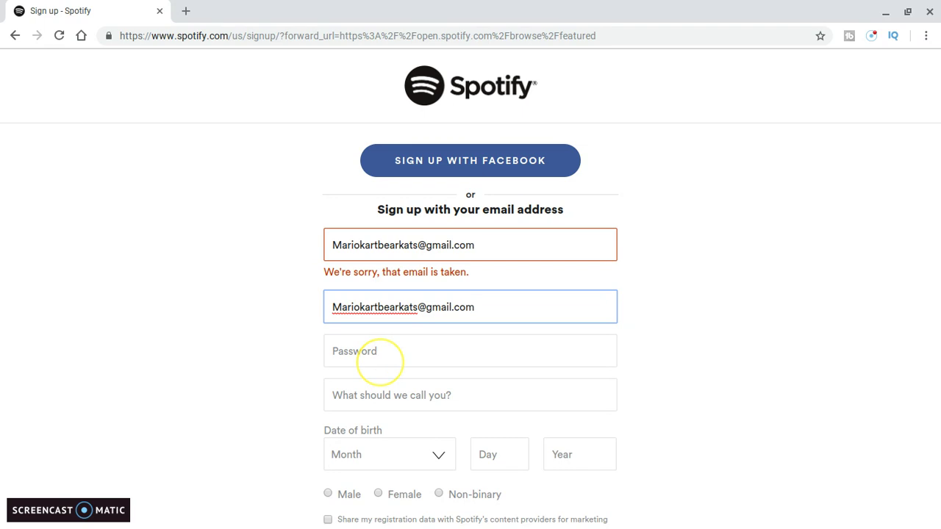
scroll(380, 360, "up", 5)
Enter a password in the sign-up Password field
left_click(206, 329)
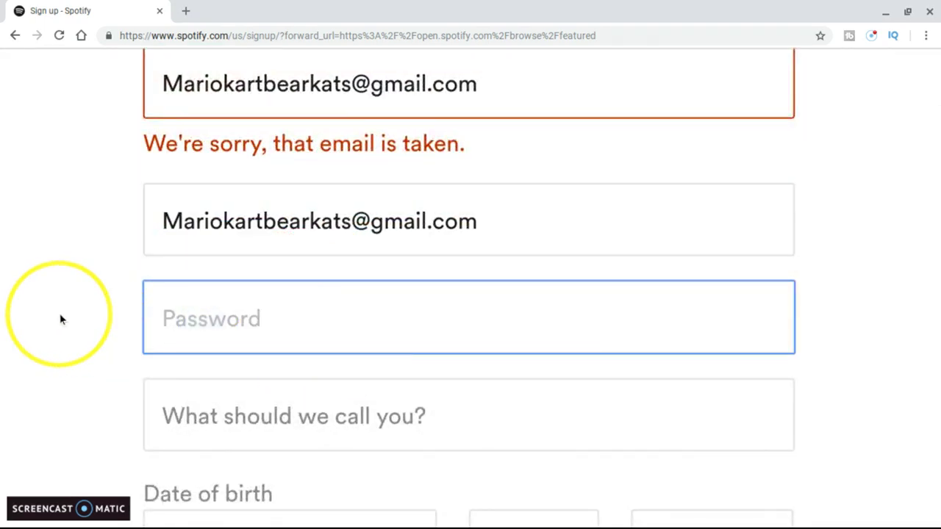
type("******")
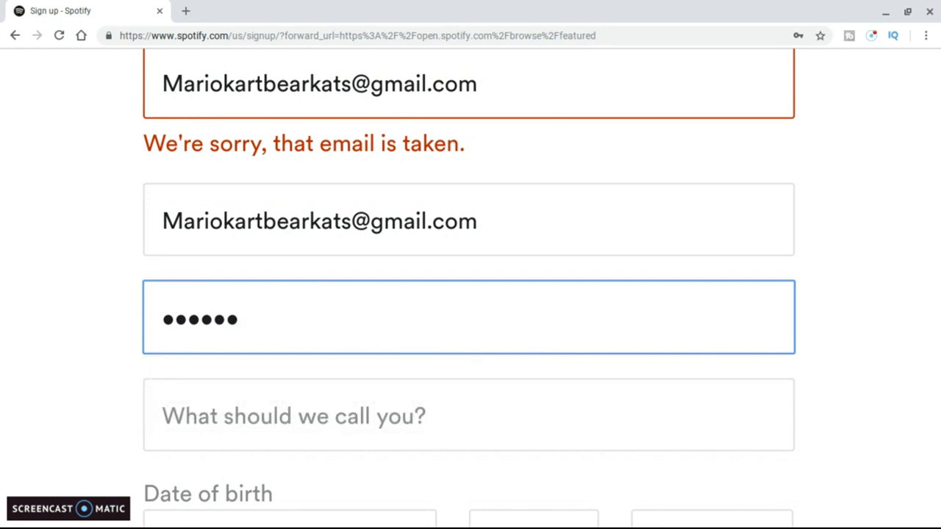
type("*******")
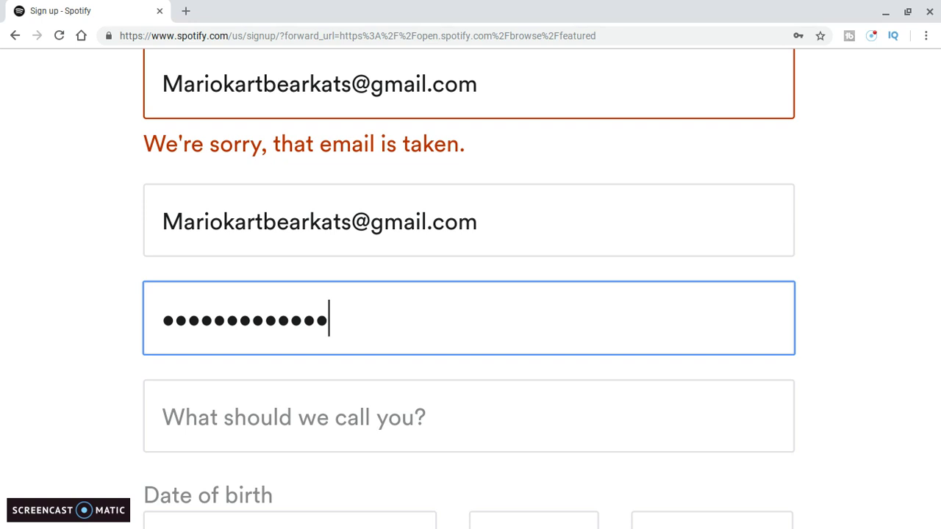
scroll(471, 294, "down", 3)
Type the chosen display name into 'What should we call you?'
left_click(234, 200)
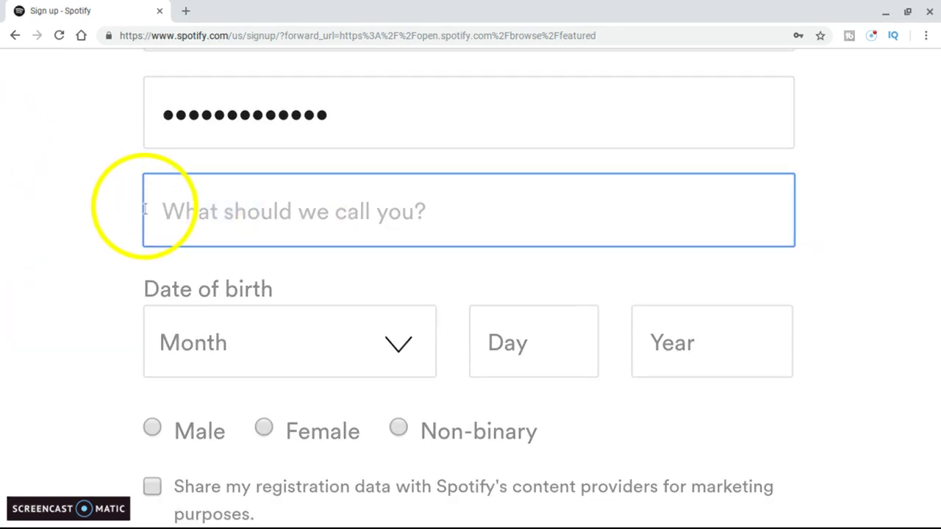
type("Chria")
key("BackSpace")
type("s")
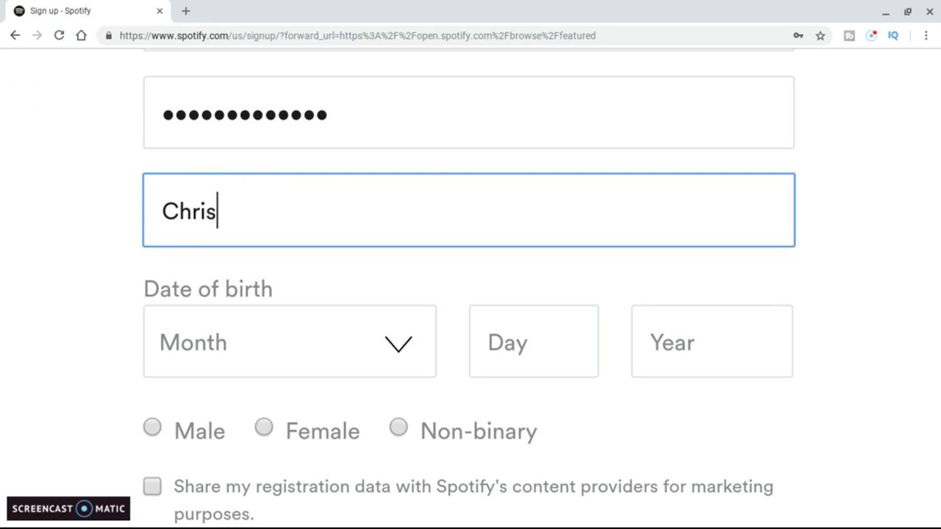
type("tian Mud")
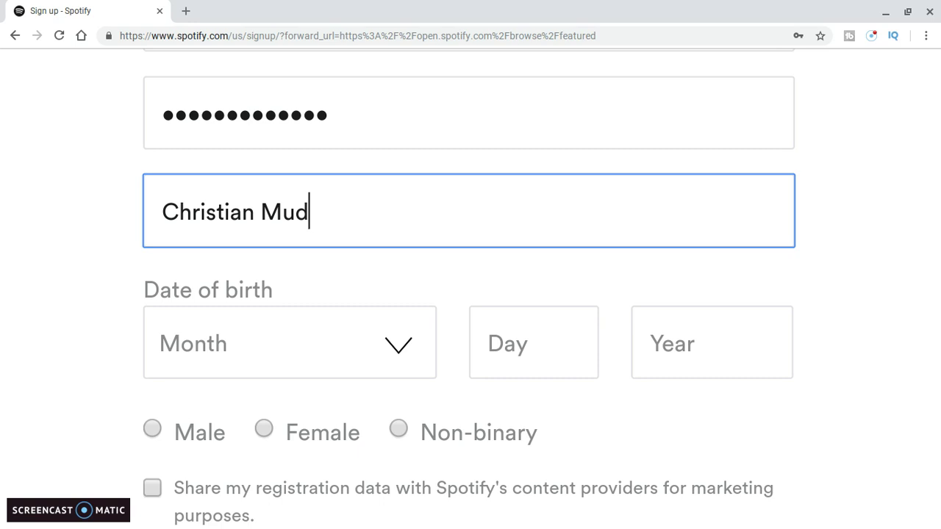
key("BackSpace")
type("suc")
key("BackSpace")
type("ic Rocks")
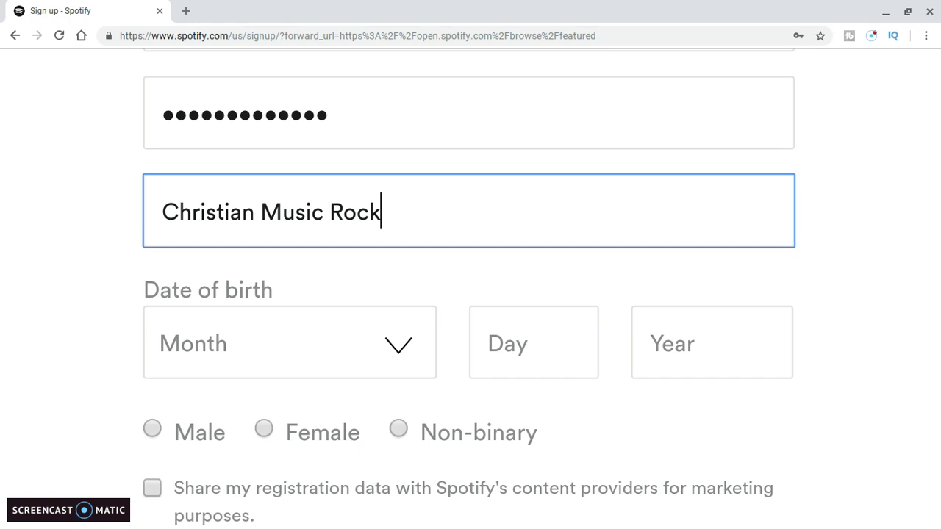